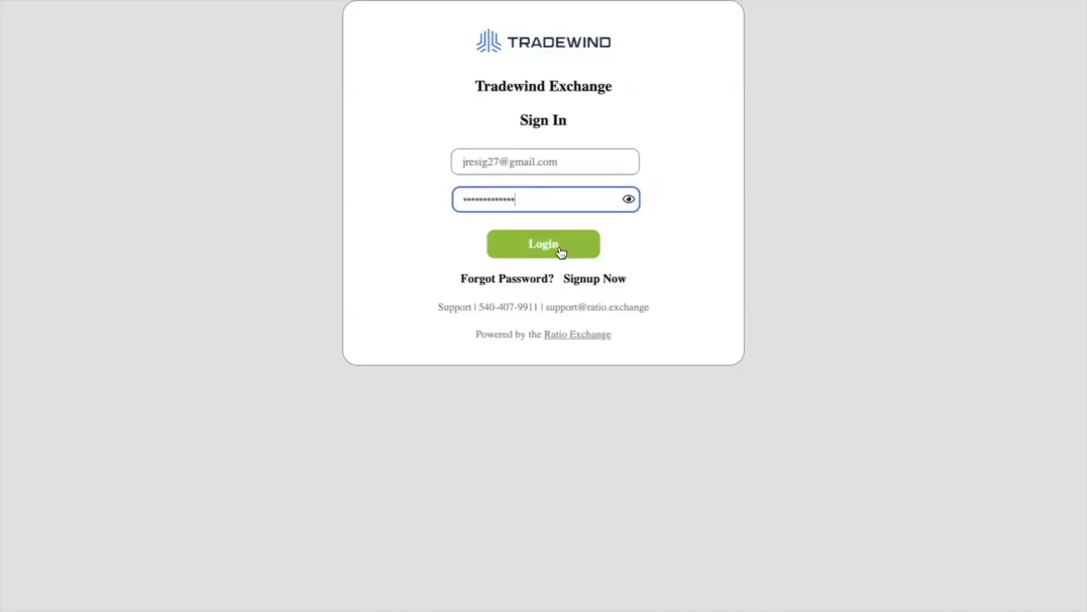
# Log in to Tradewind Exchange with the entered email and password.
pyautogui.click(561, 248)
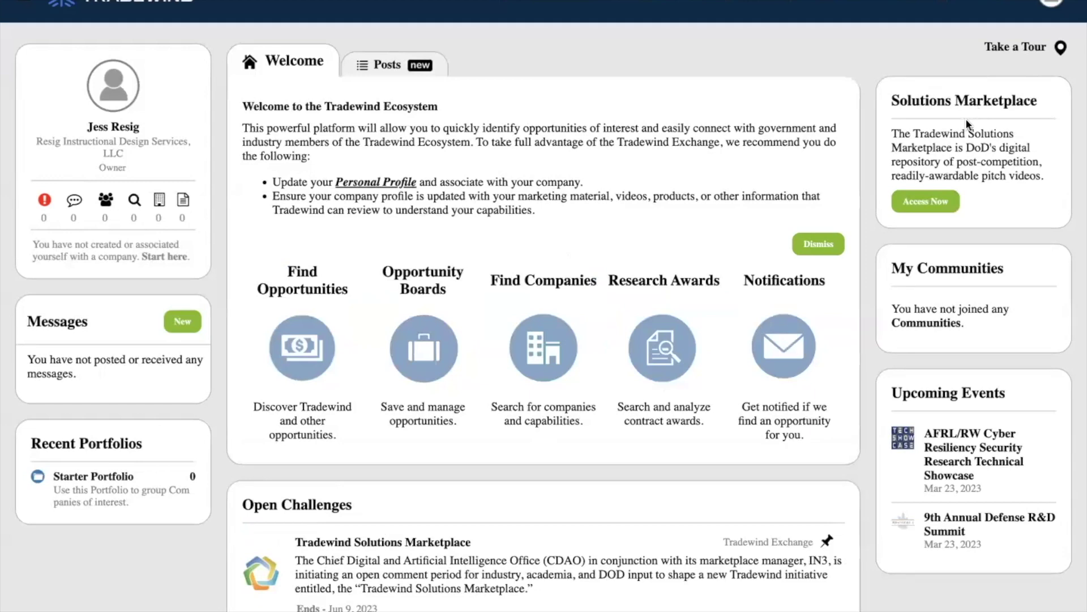
# Enter the Solutions Marketplace from its dashboard card via Access Now.
pyautogui.click(926, 202)
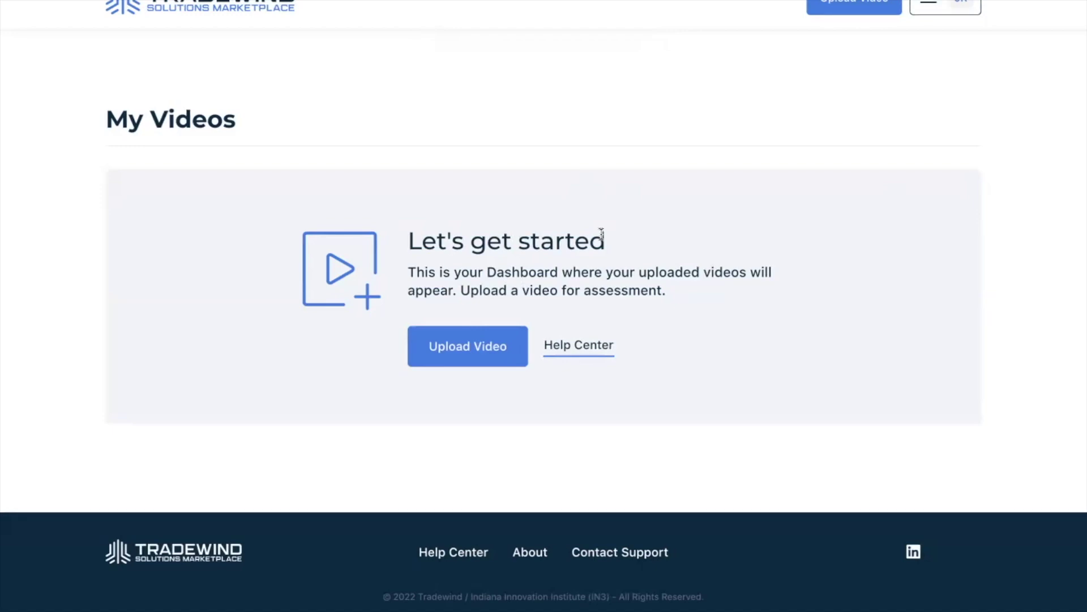
# Start a new video submission and select Sample Video.mp4 to upload.
pyautogui.click(456, 354)
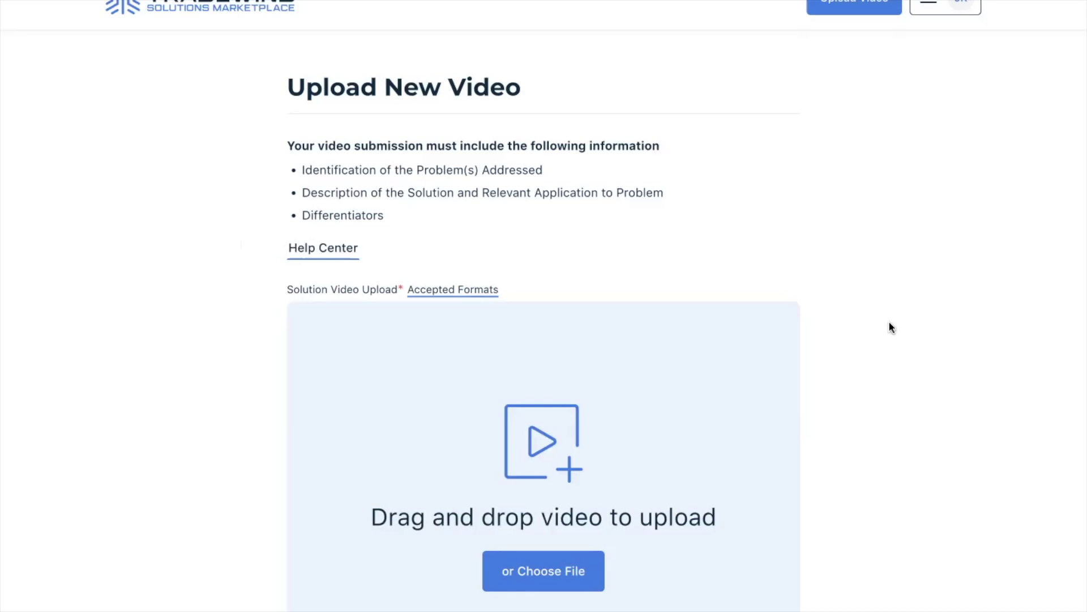
pyautogui.scroll(-3, 889, 321)
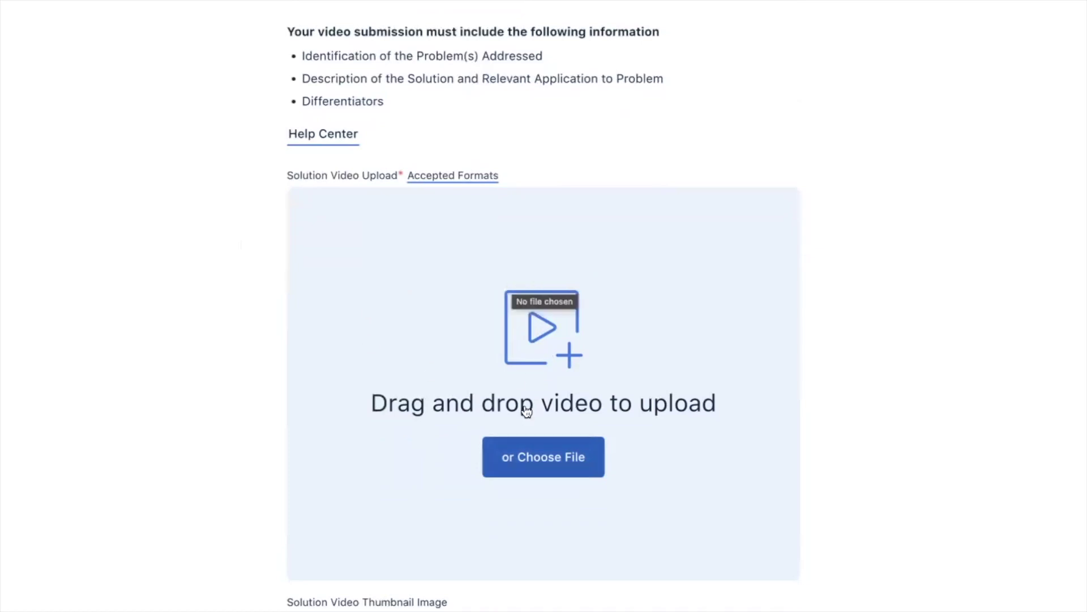
pyautogui.click(543, 456)
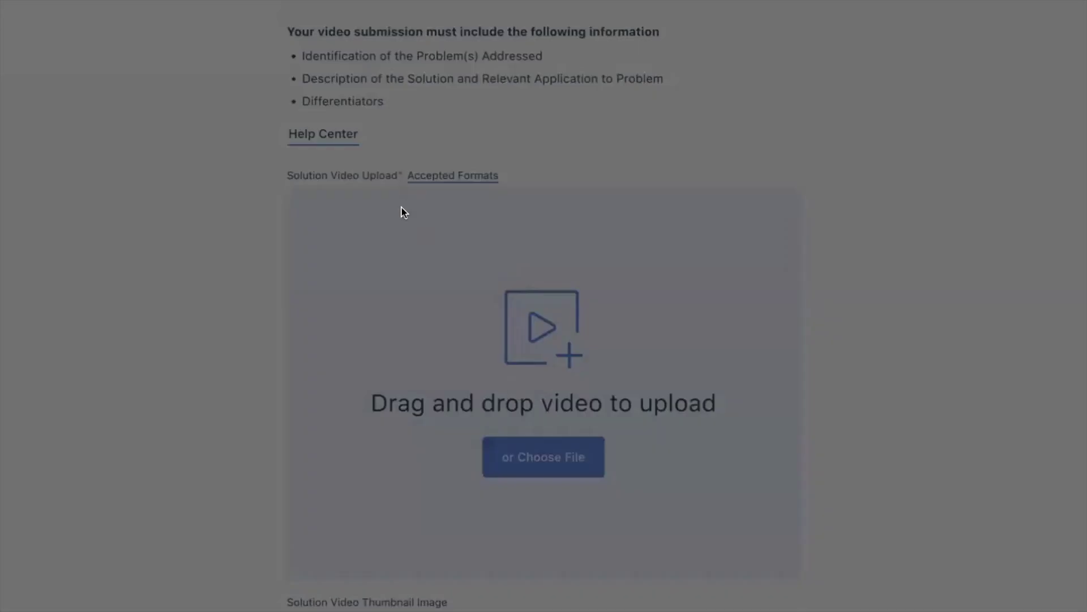
# Enter the solution title 'Test' and review the technology readiness levels explanation.
pyautogui.press('Escape')
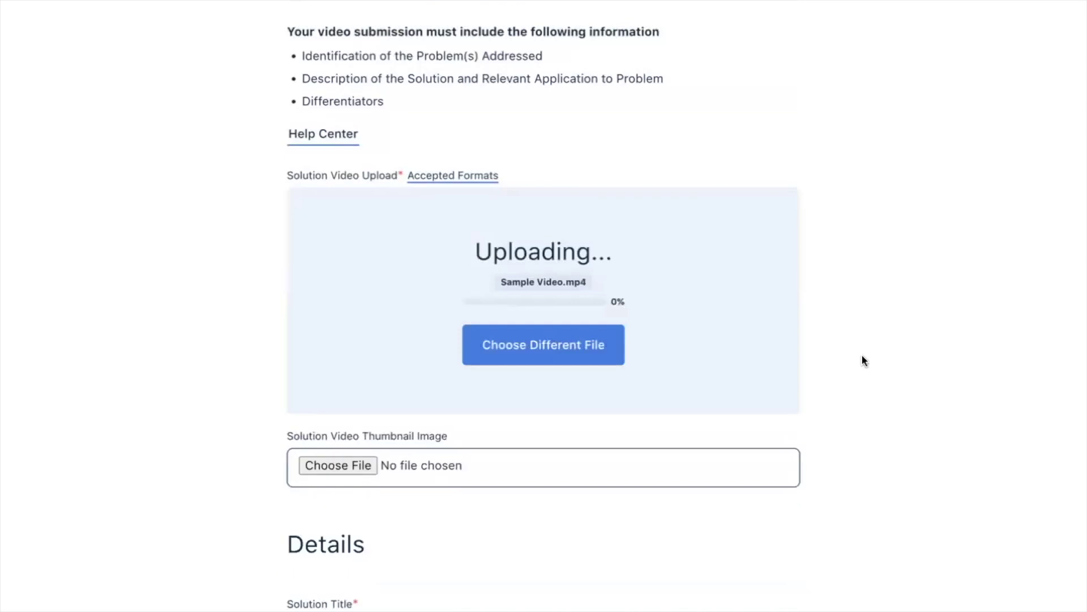
pyautogui.scroll(-3, 862, 355)
pyautogui.scroll(-3, 862, 354)
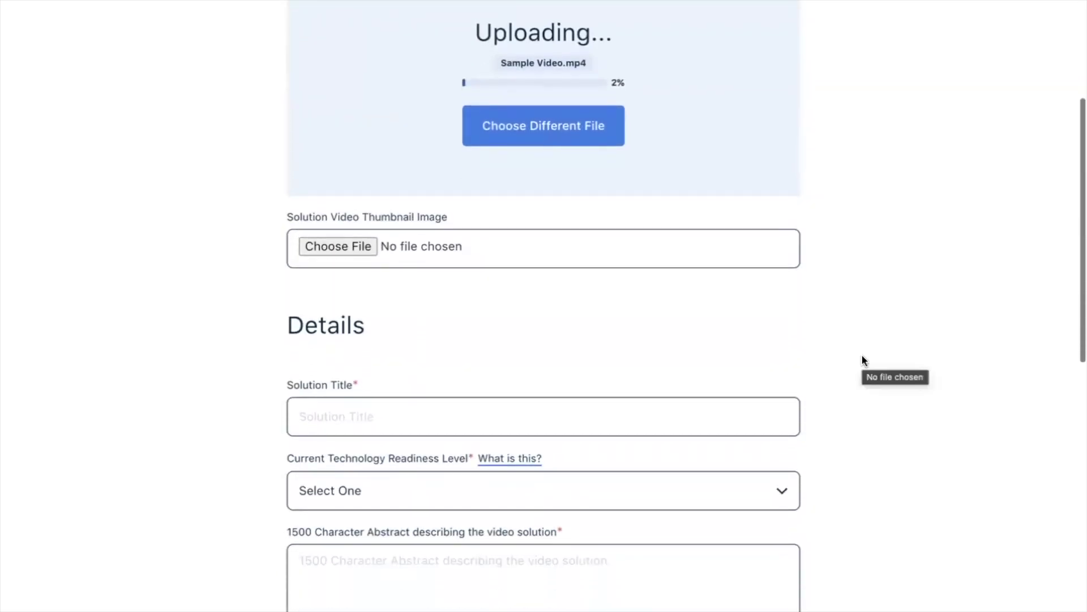
pyautogui.scroll(-3, 264, 358)
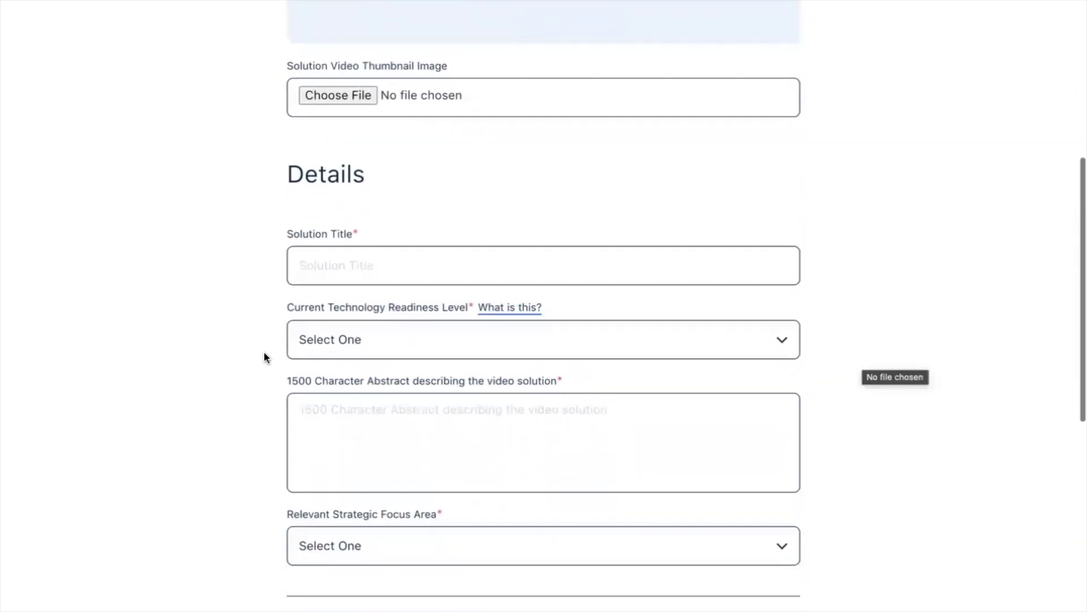
pyautogui.scroll(-2, 268, 332)
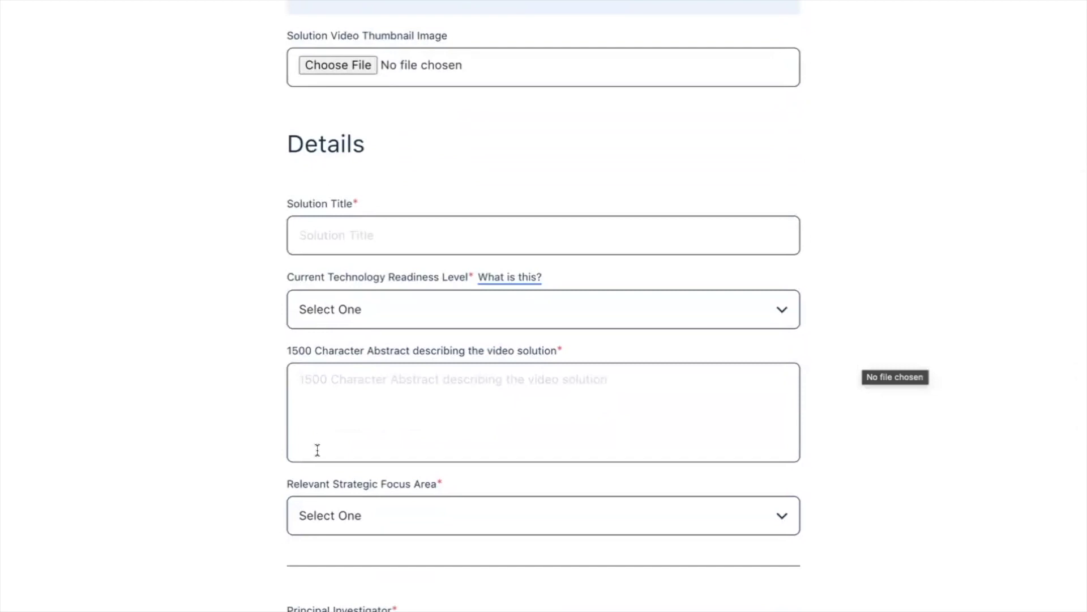
pyautogui.click(363, 235)
pyautogui.write('Test')
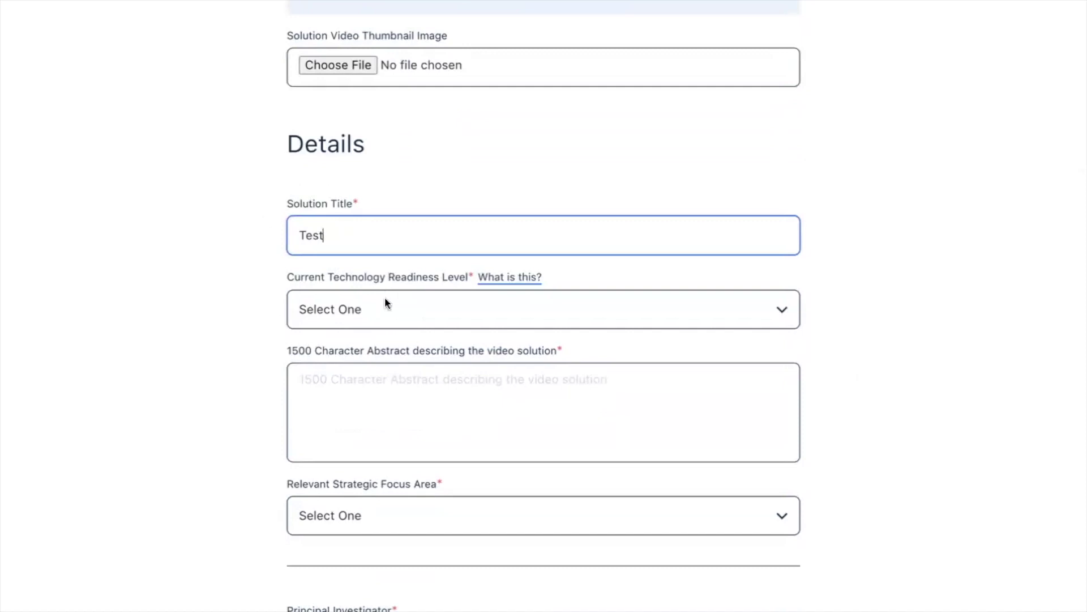
pyautogui.click(610, 302)
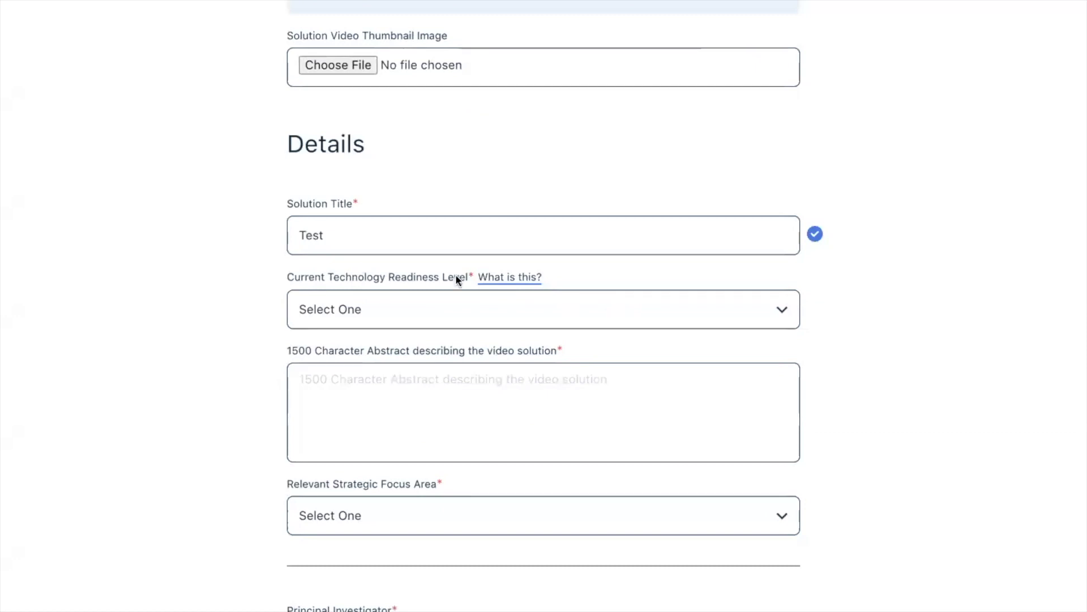
pyautogui.click(525, 280)
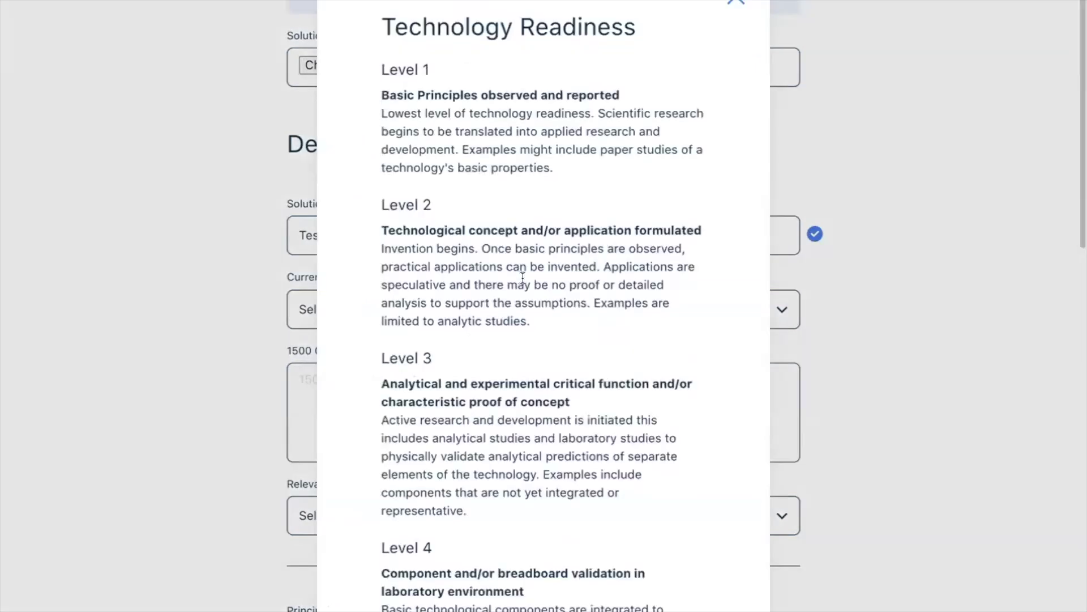
pyautogui.click(734, 6)
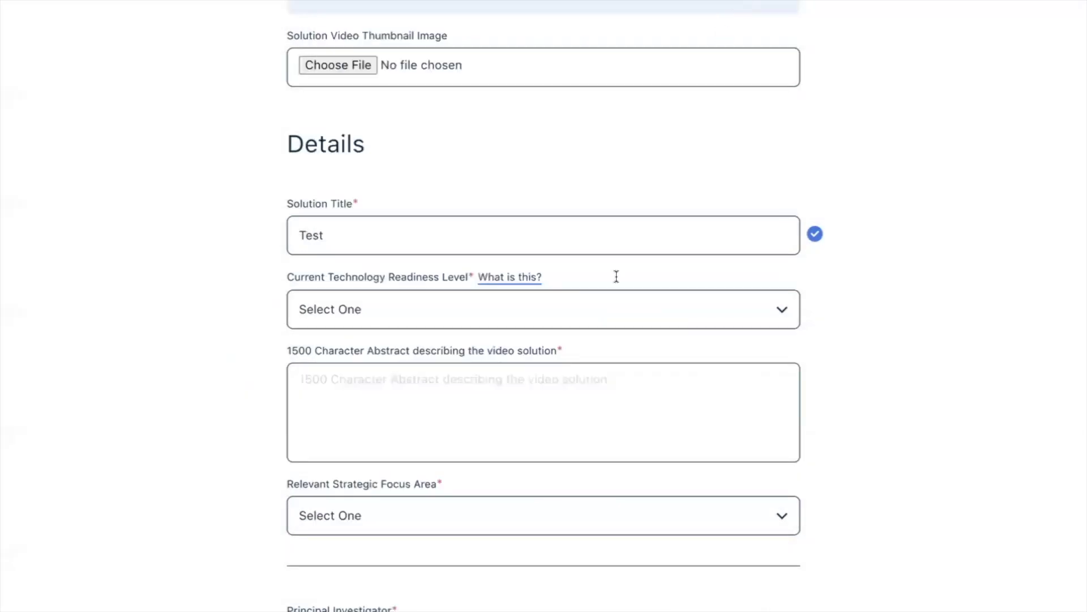
pyautogui.click(476, 400)
pyautogui.scroll(-1, 476, 400)
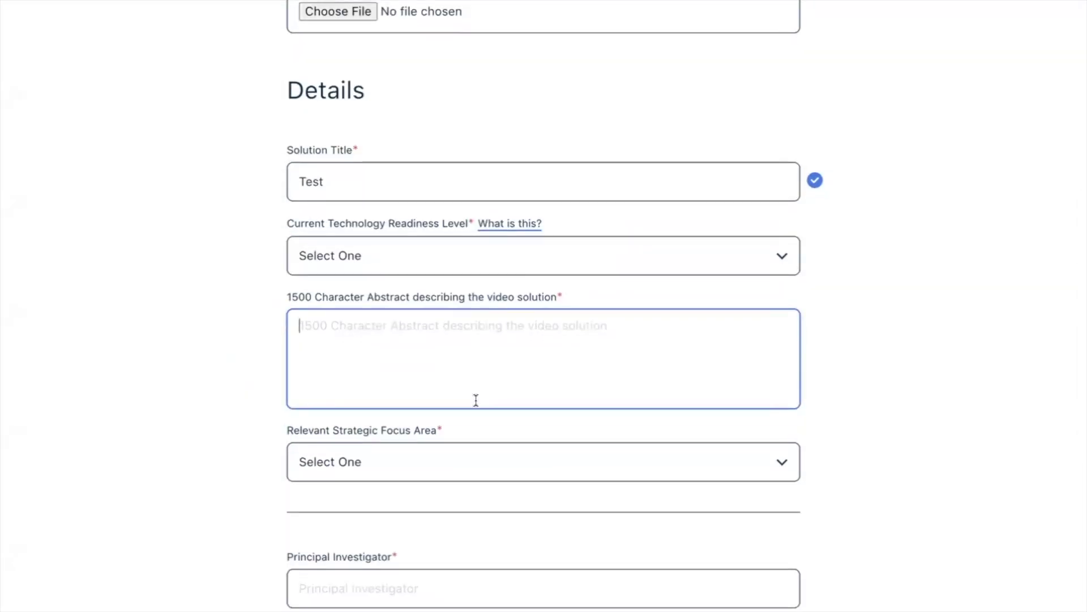
pyautogui.write('Abstract')
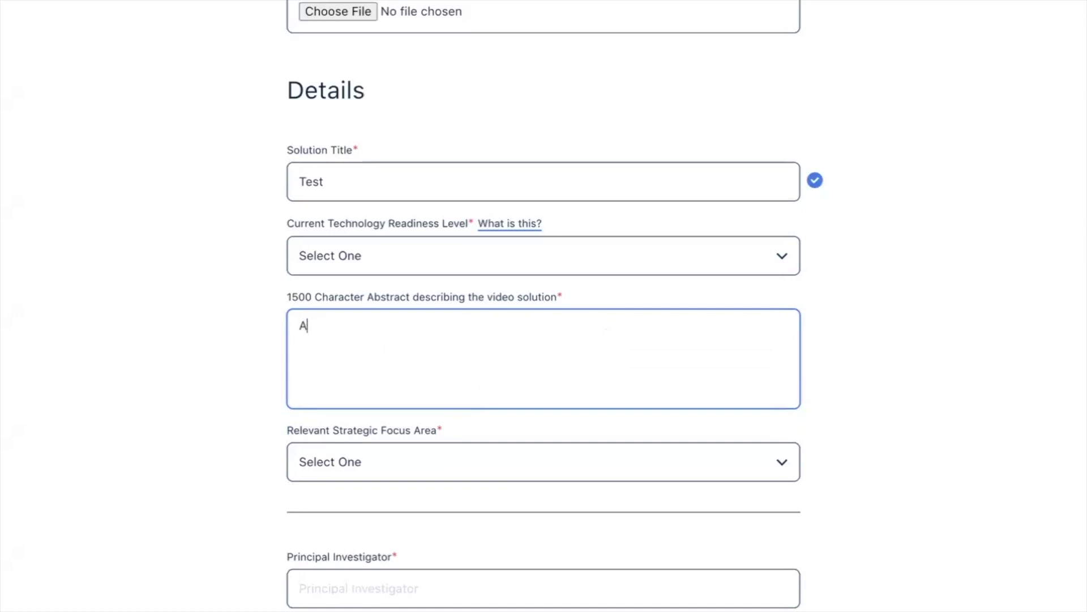
pyautogui.scroll(-2, 487, 501)
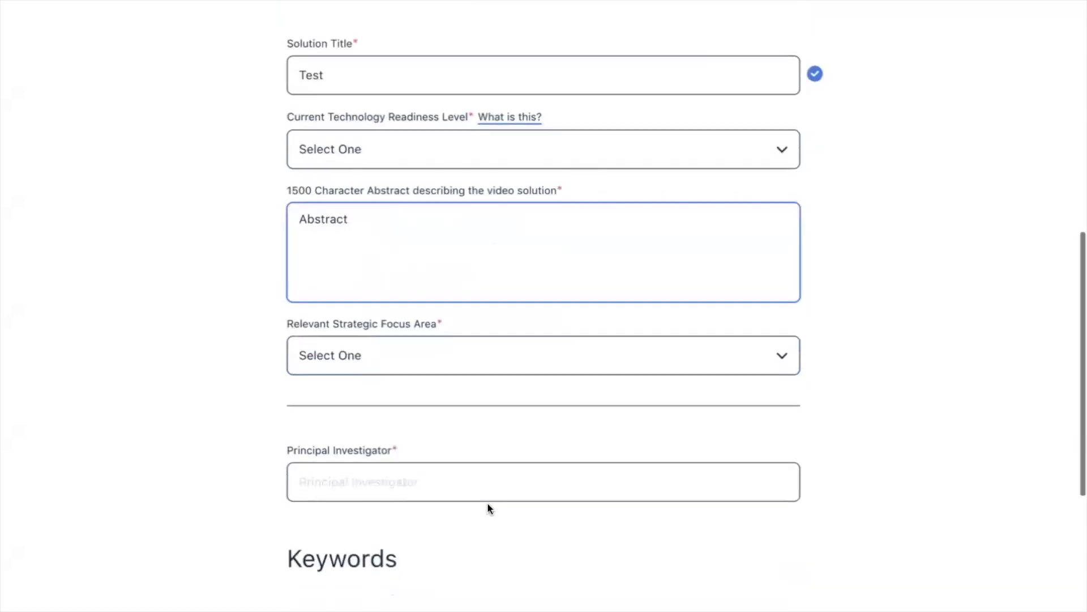
# Enter abstract 'Abstract' and choose focus area 'Increasing safety of operating equipment'.
pyautogui.click(427, 462)
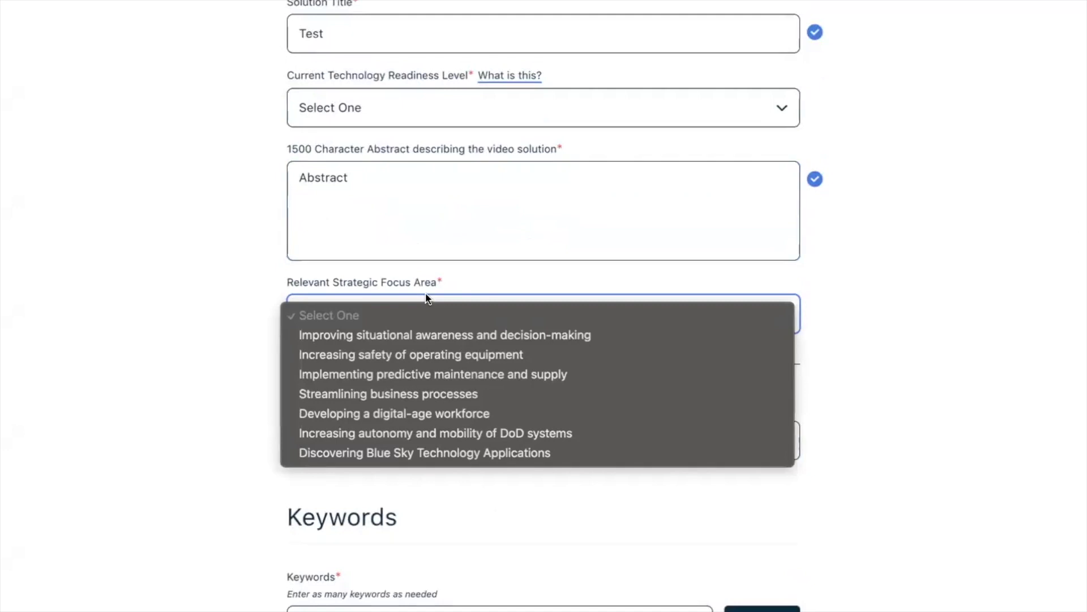
pyautogui.click(422, 355)
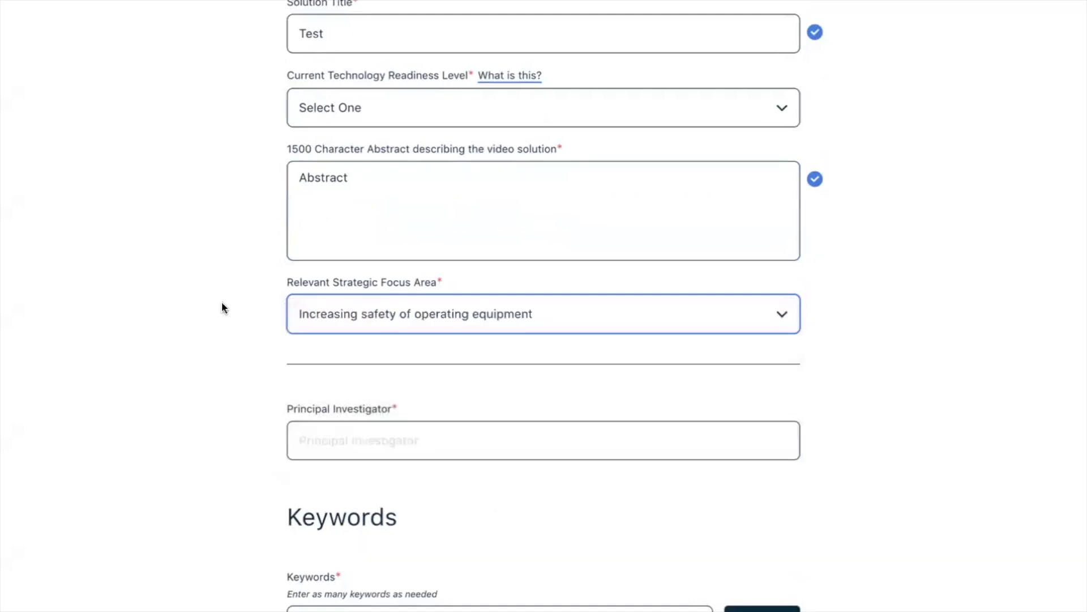
pyautogui.scroll(-2, 222, 301)
pyautogui.click(432, 357)
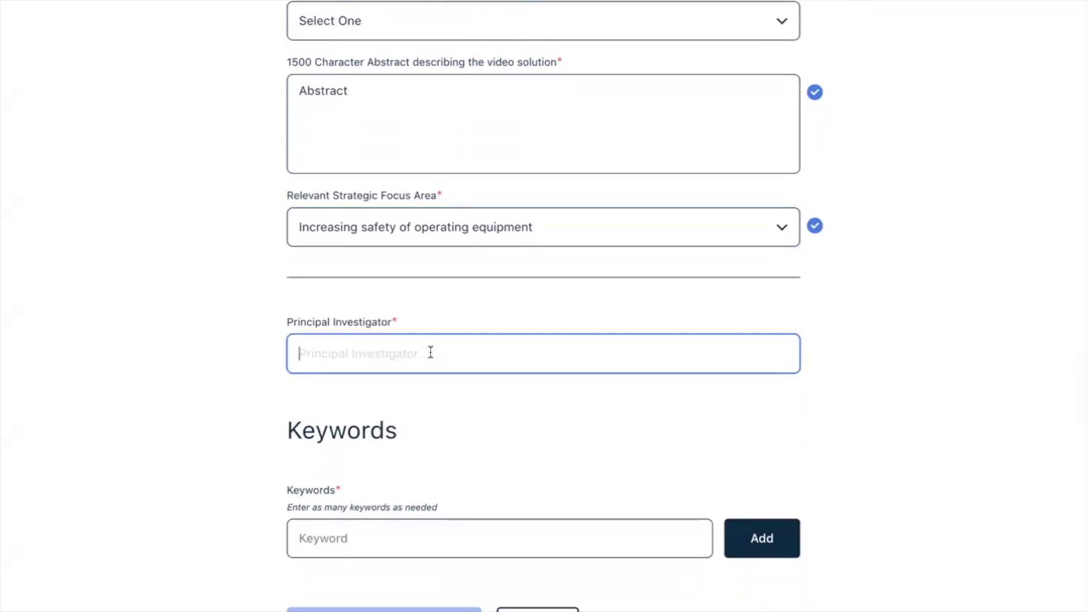
pyautogui.write('Name')
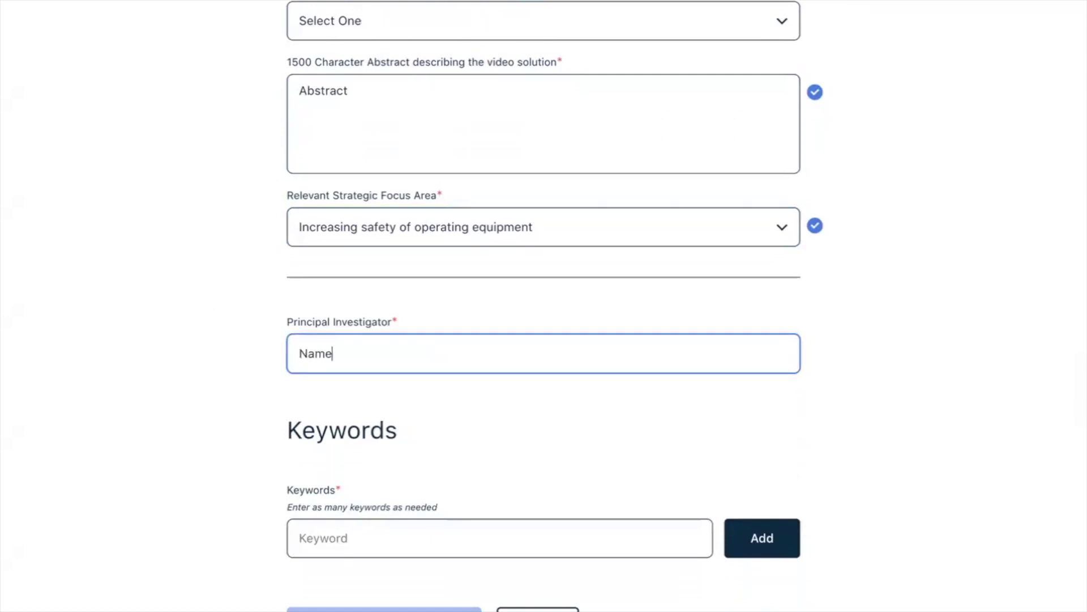
pyautogui.scroll(-2, 431, 352)
# Enter principal investigator 'Name' and add the keyword 'Keywords'.
pyautogui.click(393, 384)
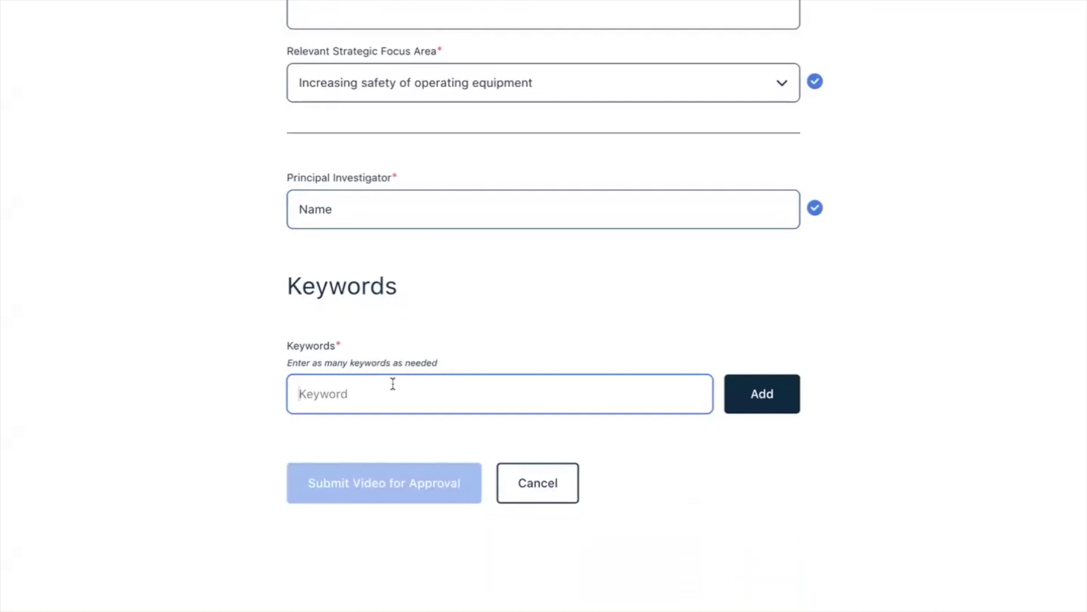
pyautogui.write('Keywords')
pyautogui.press('Return')
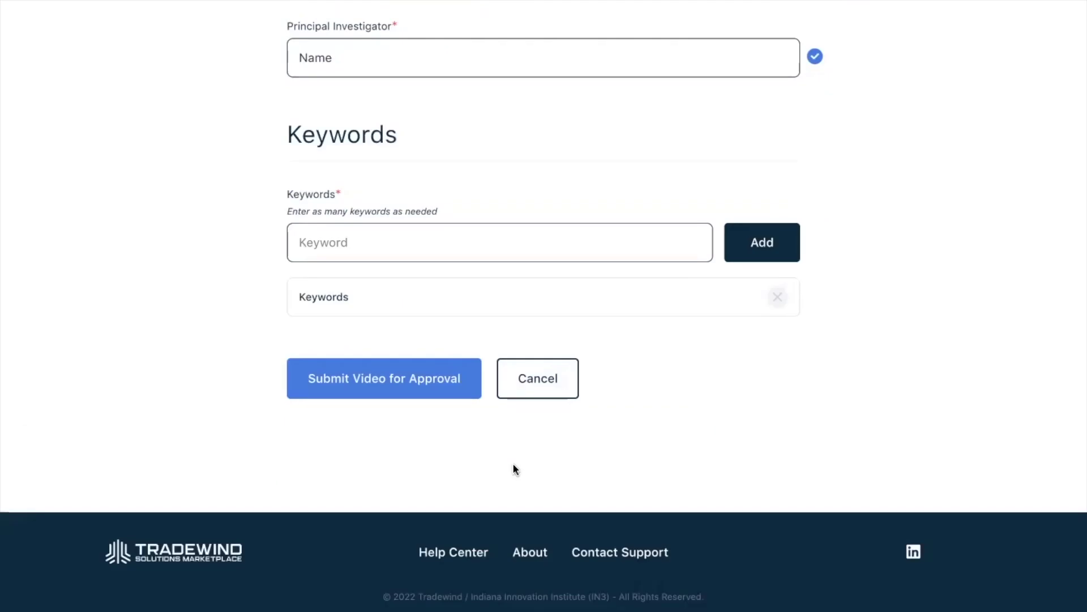